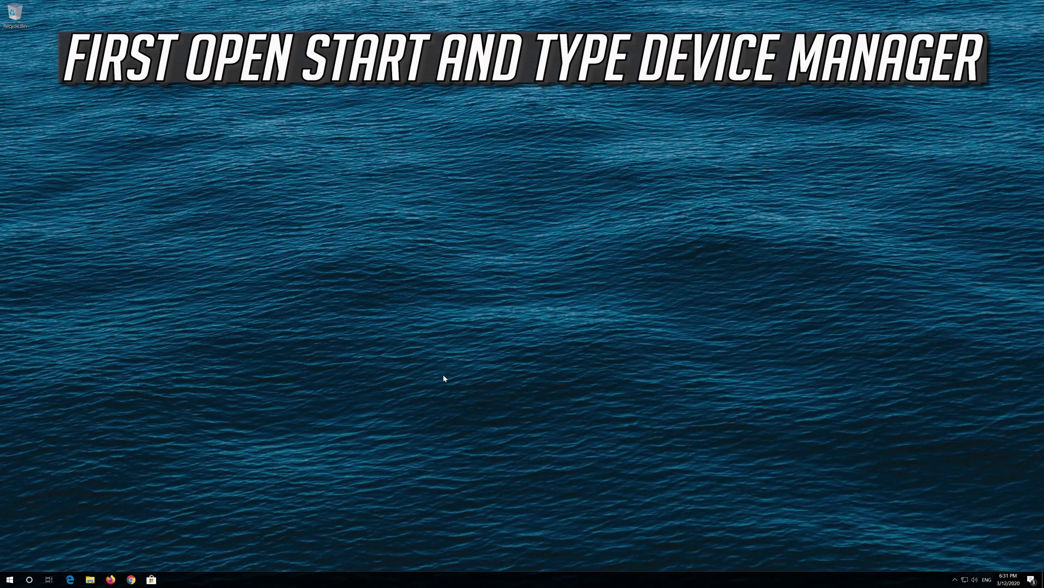
Search the Start menu for 'device manager' and launch Device Manager
key("super")
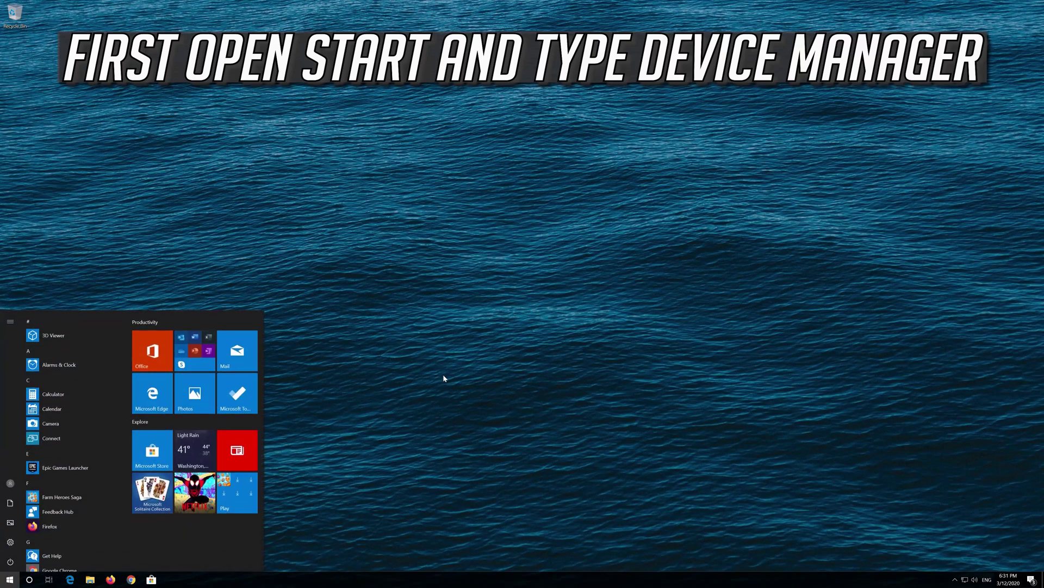
type("device manager")
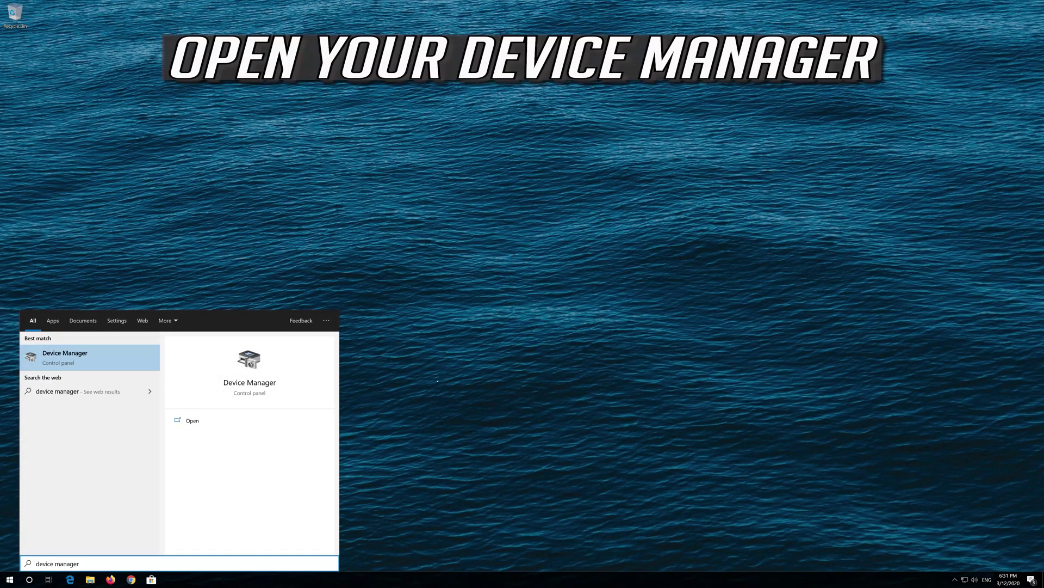
left_click(79, 359)
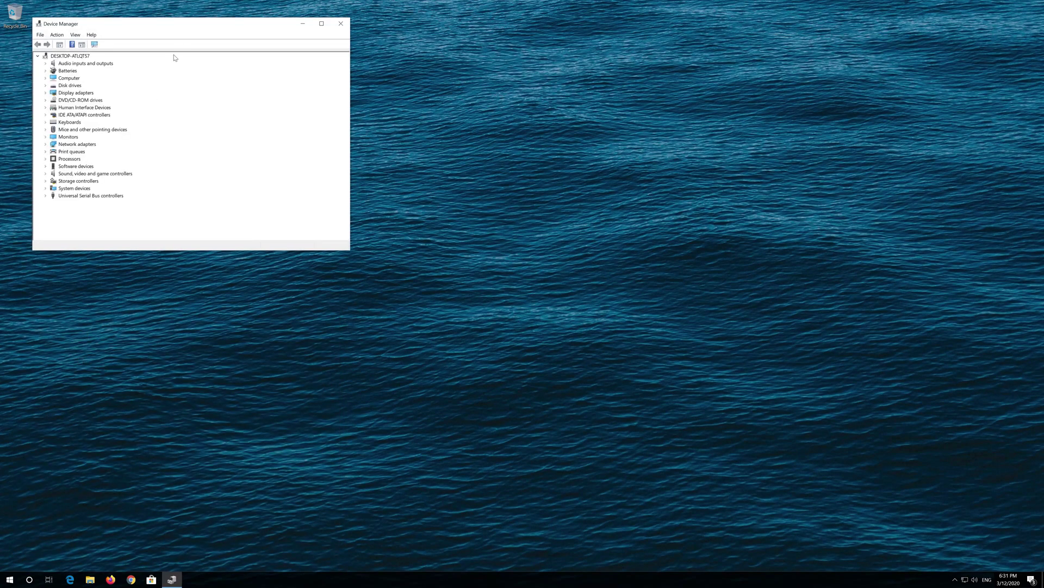
Centre Device Manager, expand Network adapters, and bring up the Intel(R) PRO/1000 MT Desktop Adapter's context menu
left_click_drag(193, 29, 469, 139)
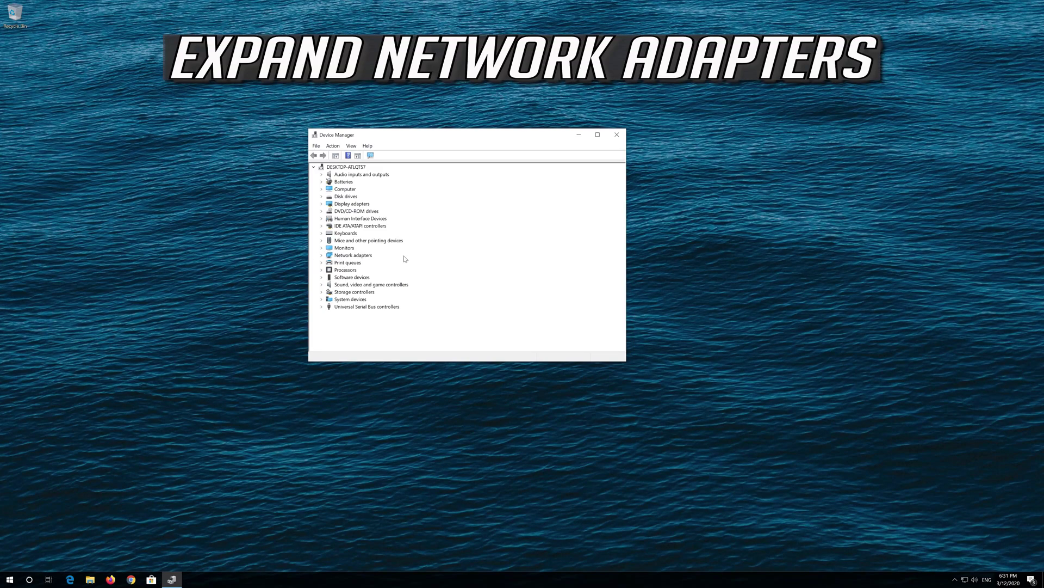
left_click(322, 256)
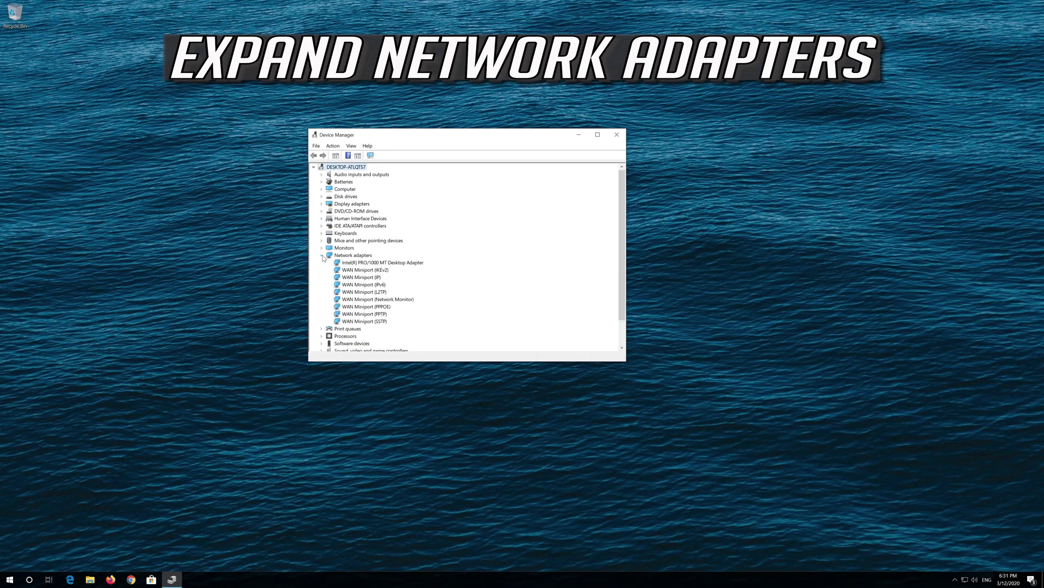
left_click(344, 263)
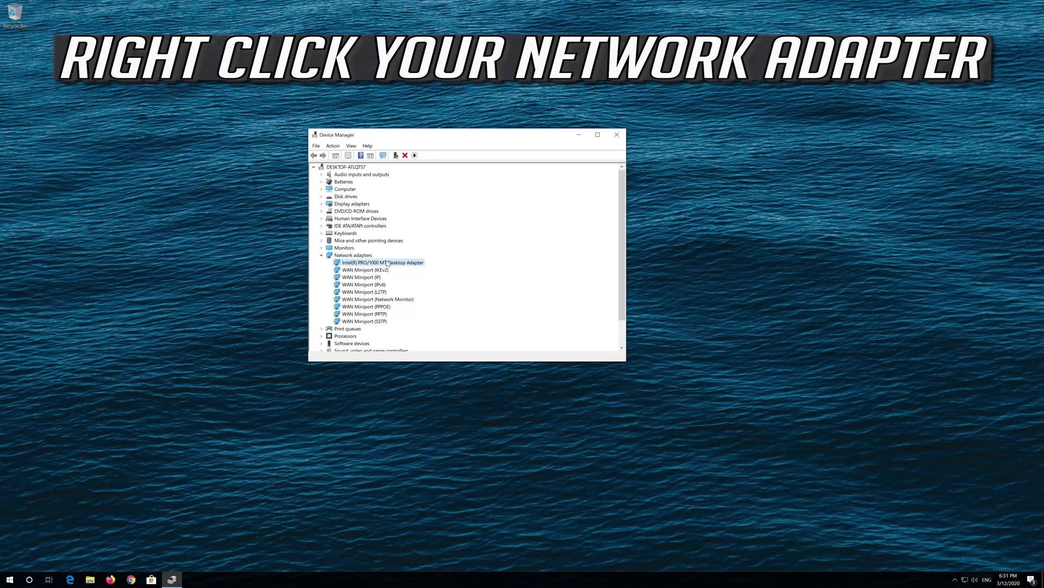
right_click(387, 264)
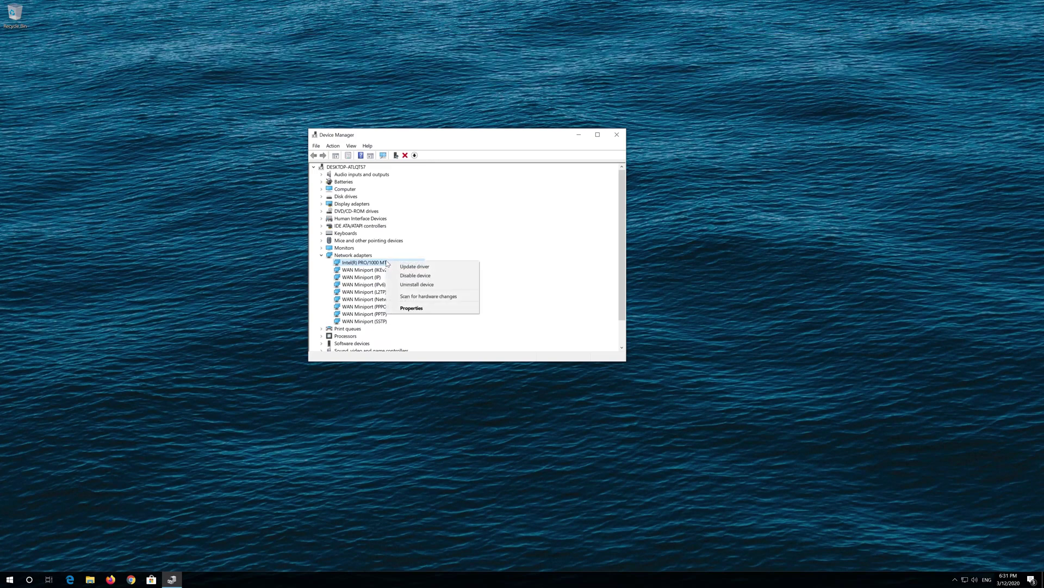
Uninstall the Intel(R) PRO/1000 MT Desktop Adapter, confirm the removal, and close Device Manager
left_click(436, 288)
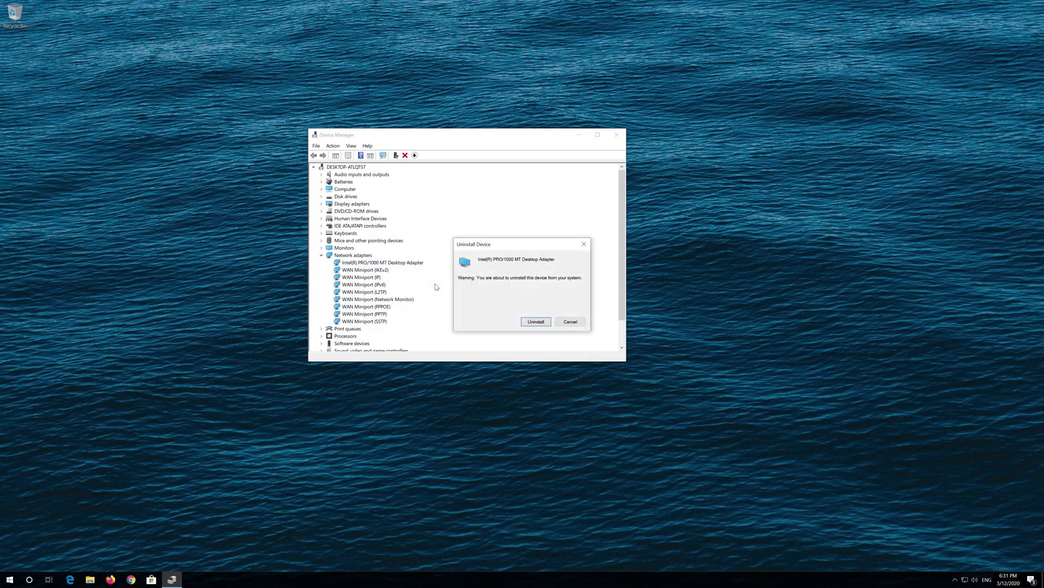
left_click(540, 322)
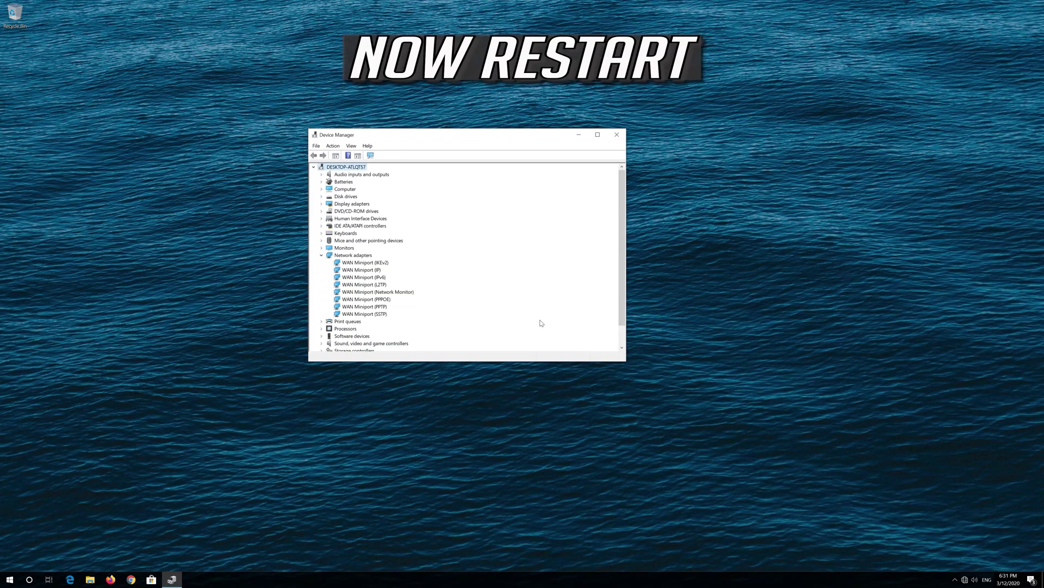
left_click(623, 136)
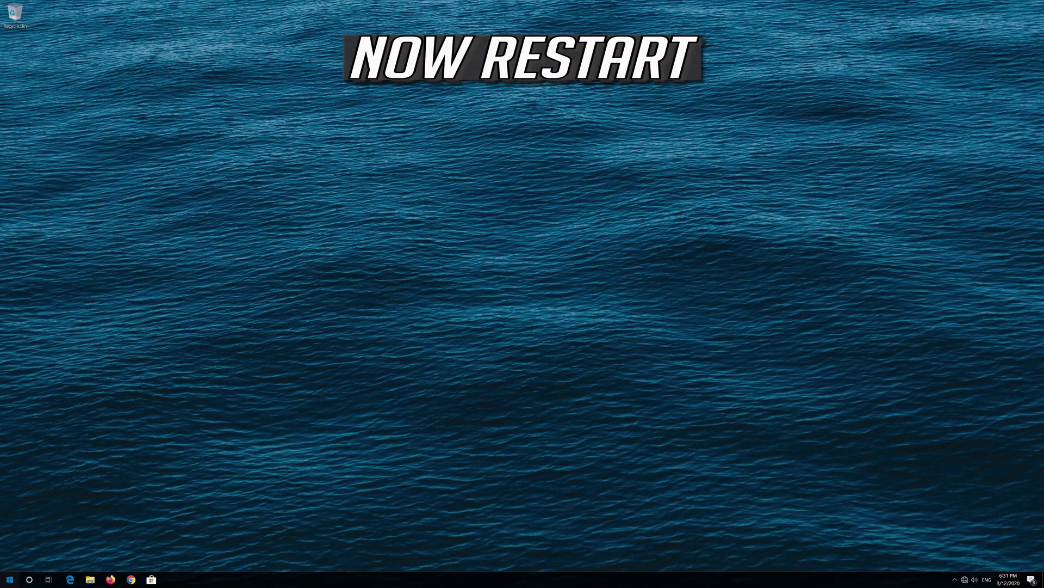
Restart the PC from the Start menu's Power options
left_click(10, 579)
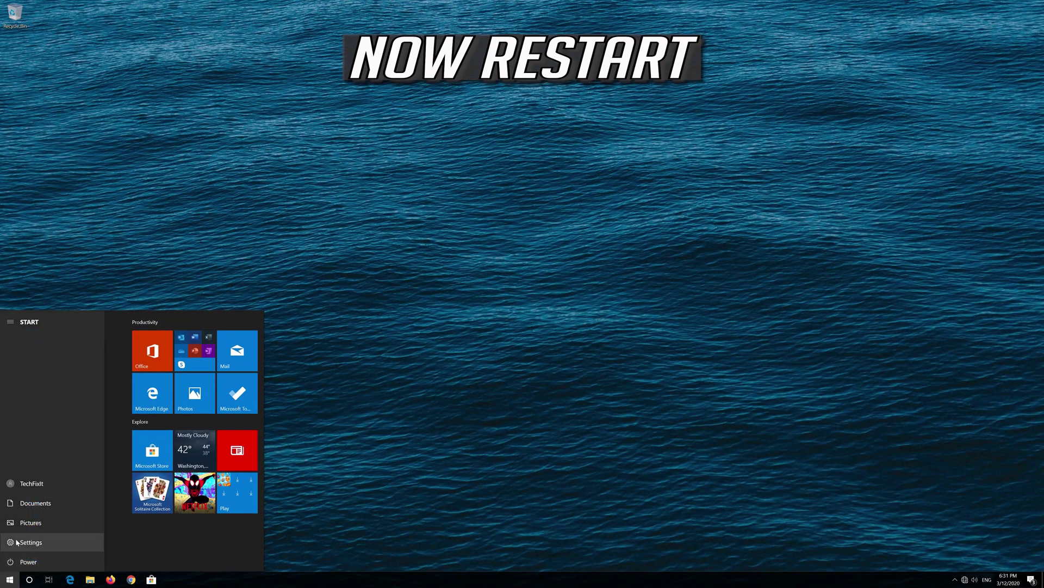
left_click(17, 561)
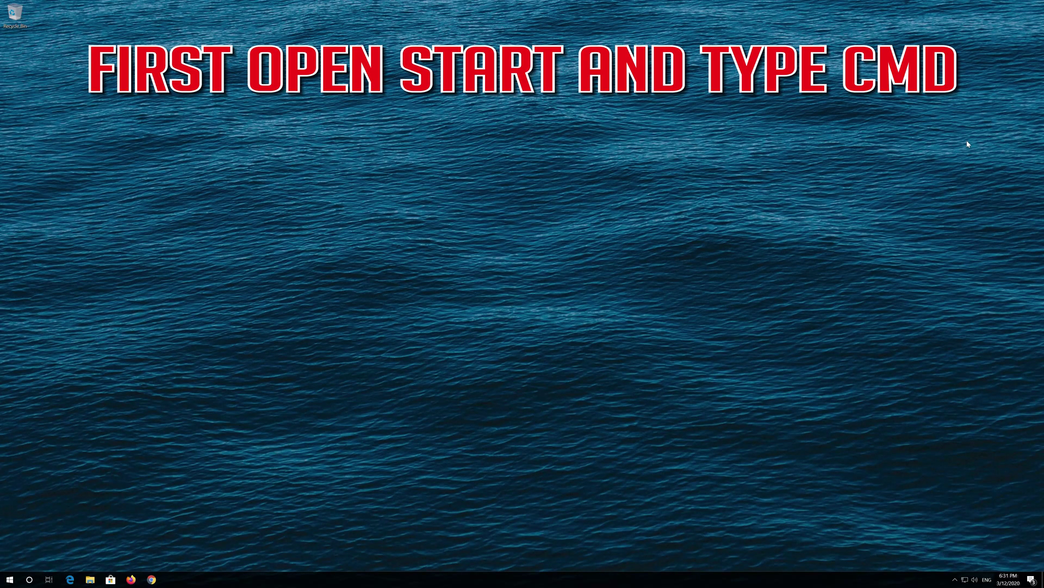
Launch Command Prompt as administrator from a 'cmd' search and approve the UAC prompt
key("super")
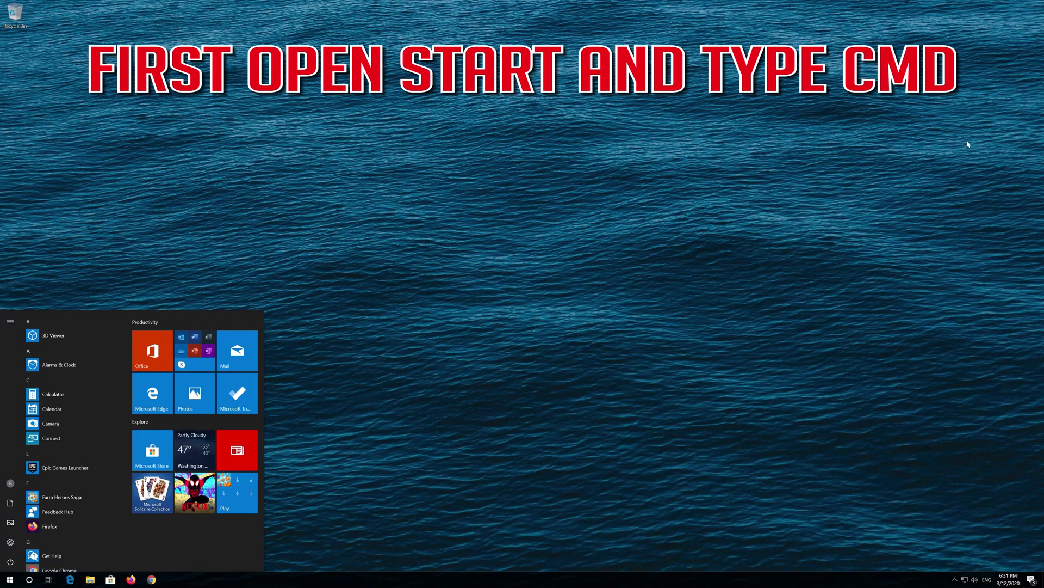
type("cmd")
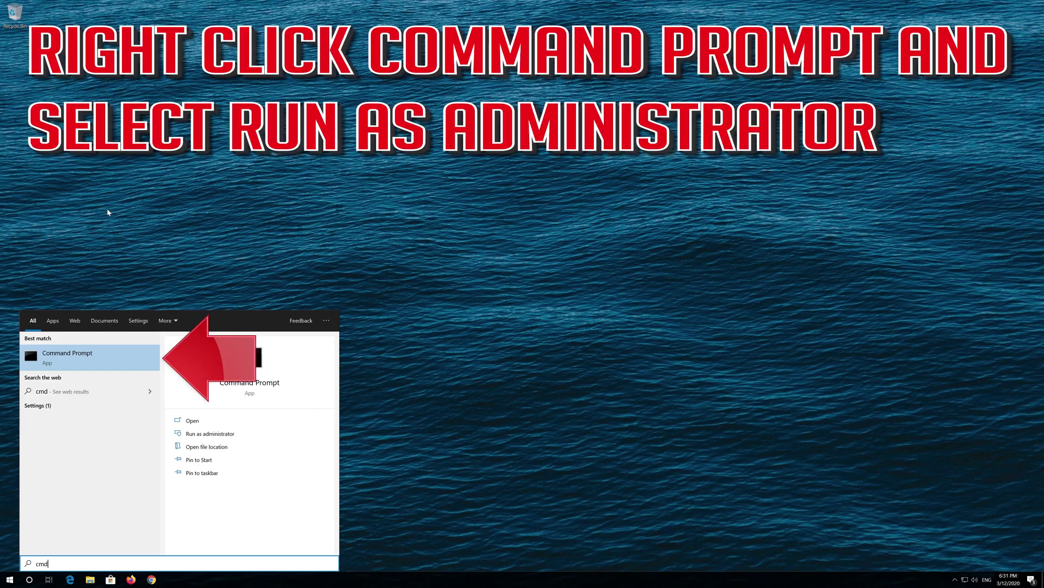
right_click(107, 366)
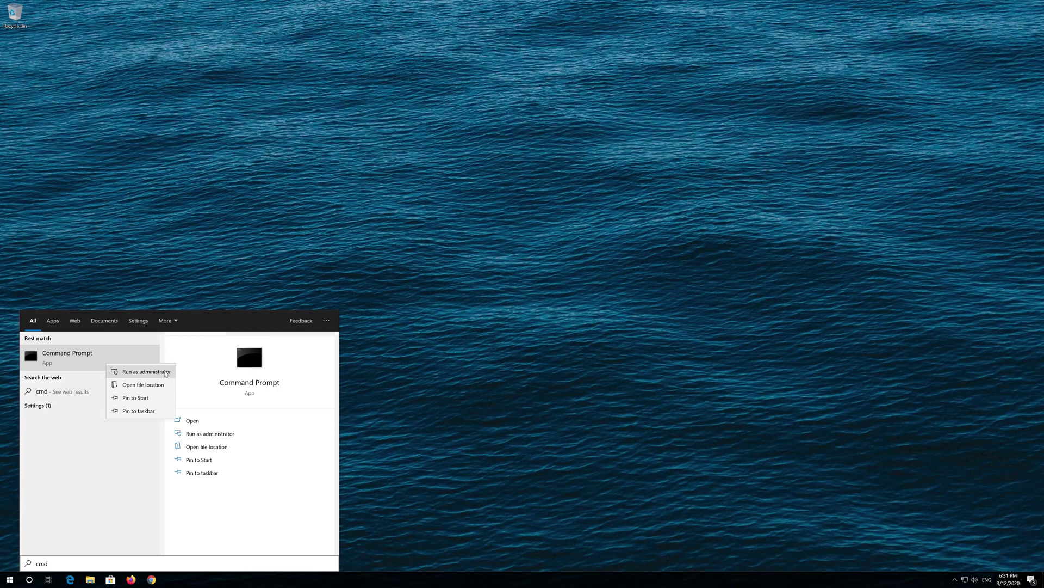
left_click(165, 373)
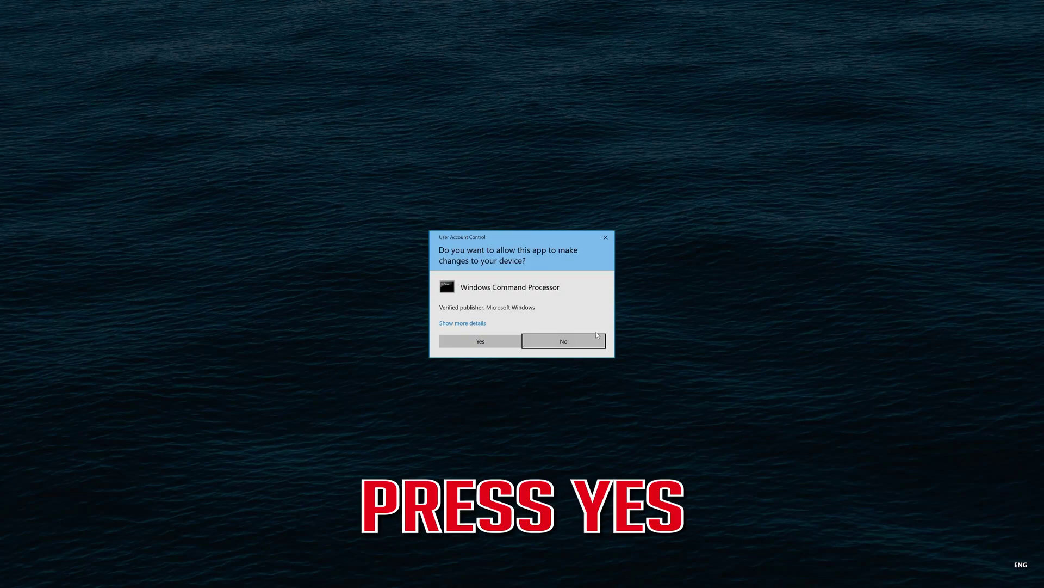
left_click(487, 344)
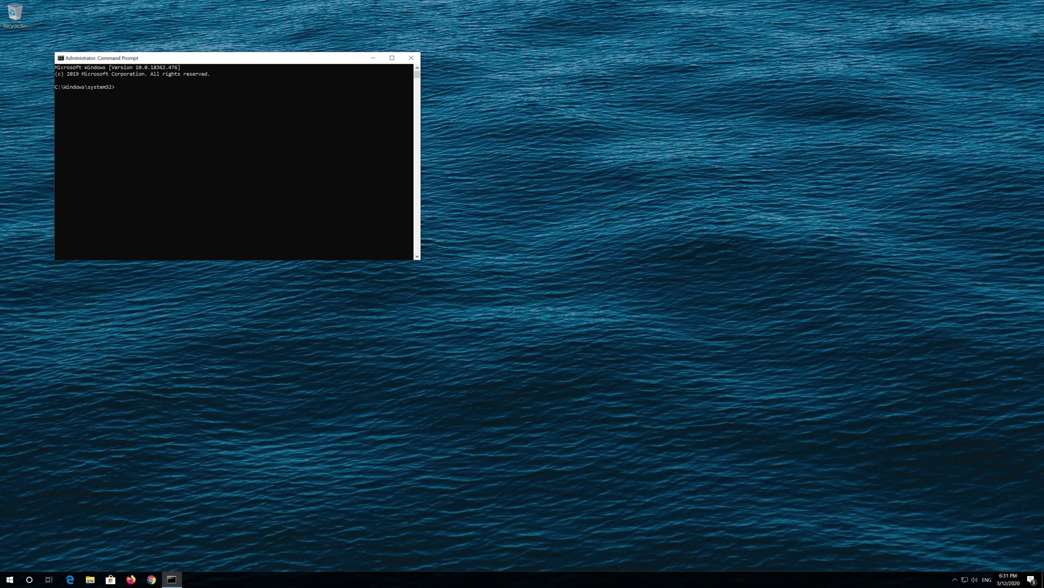
Enlarge and reposition the admin console, then enter netsh int ip reset C:\resetlog.txt without running it
left_click_drag(317, 61, 559, 172)
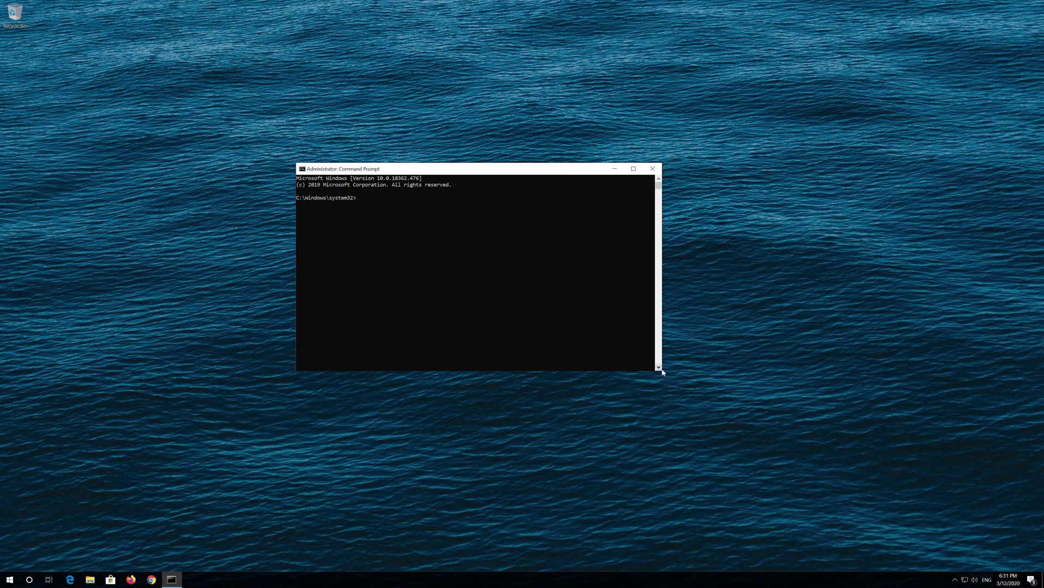
left_click_drag(662, 372, 724, 393)
left_click_drag(573, 171, 583, 158)
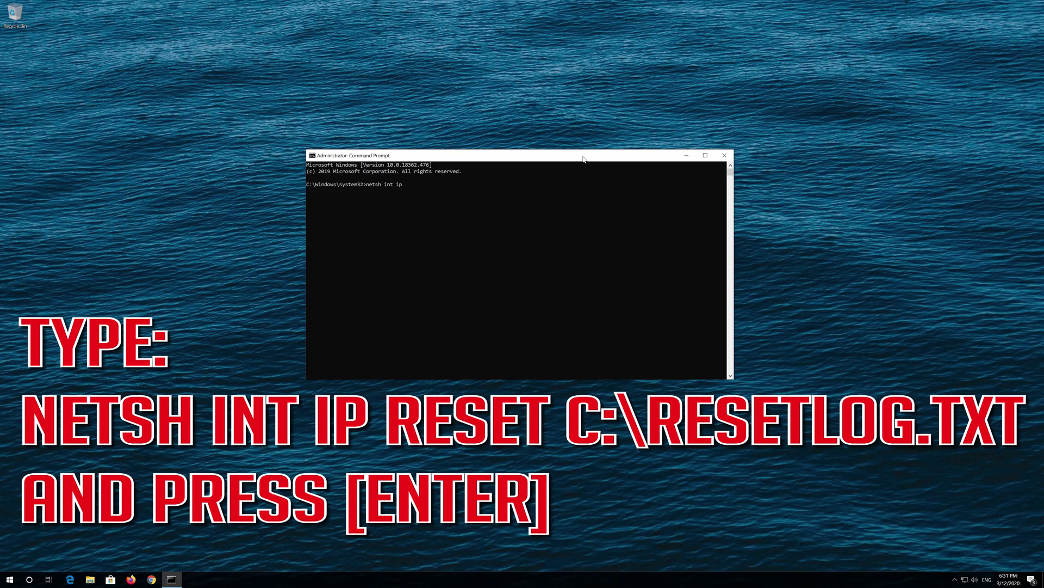
type("set C:\\resetlog.txt")
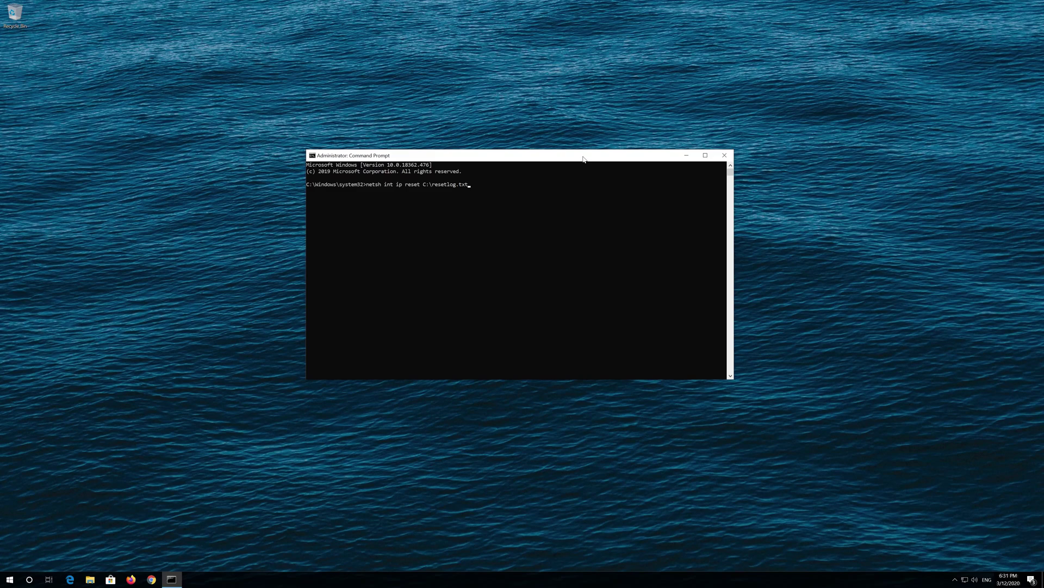
Run the TCP/IP and Winsock resets, flush DNS with ipconfig /flushdns, and exit the console
key("Return")
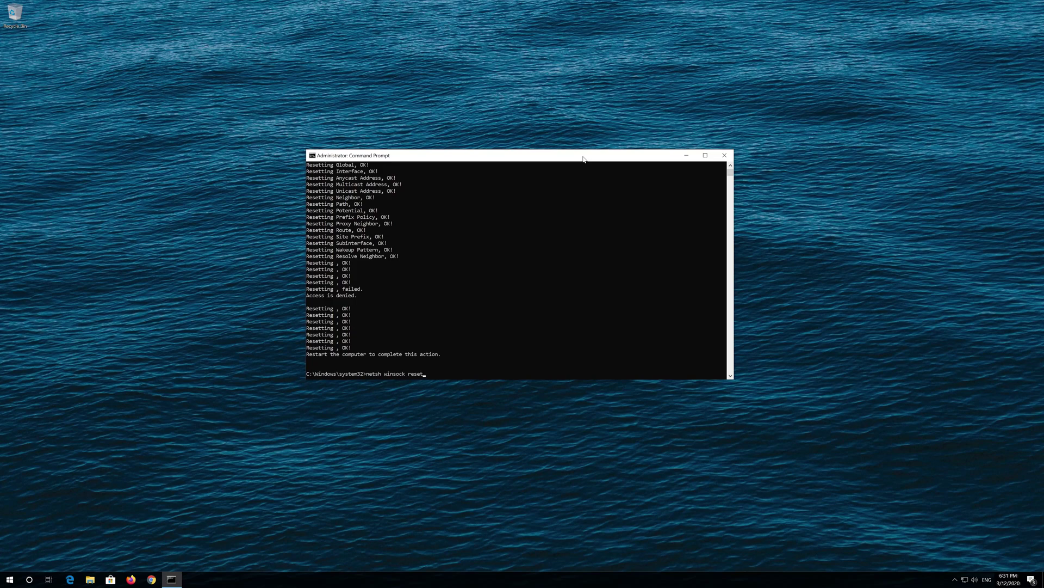
key("Return")
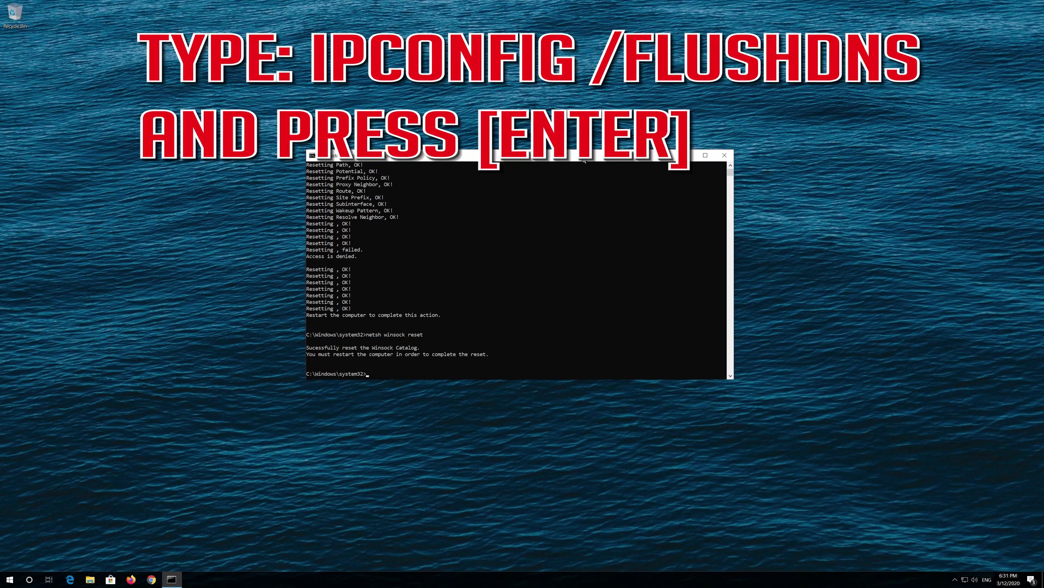
type("ipconfig /flushdns")
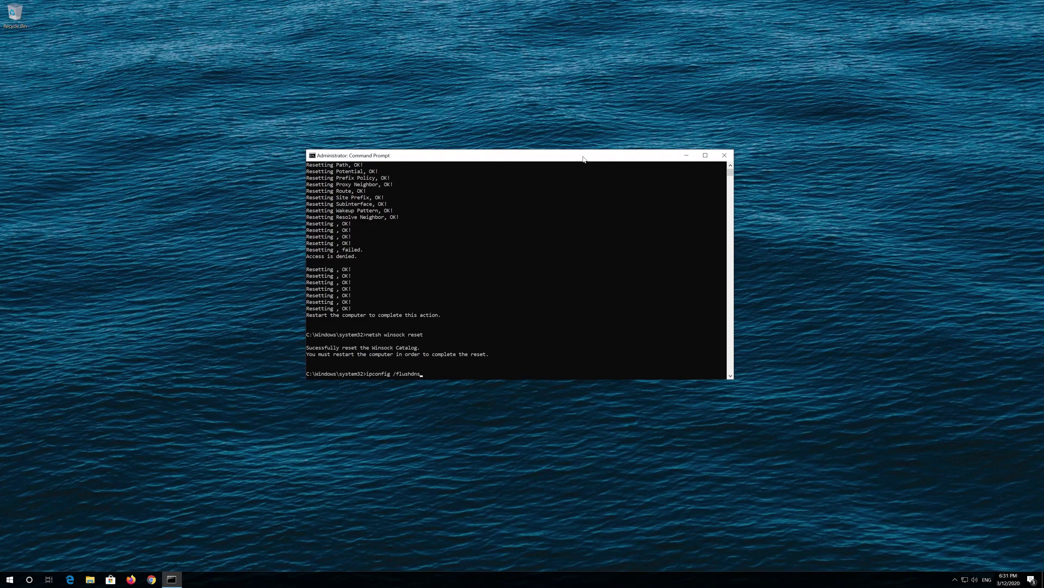
key("Return")
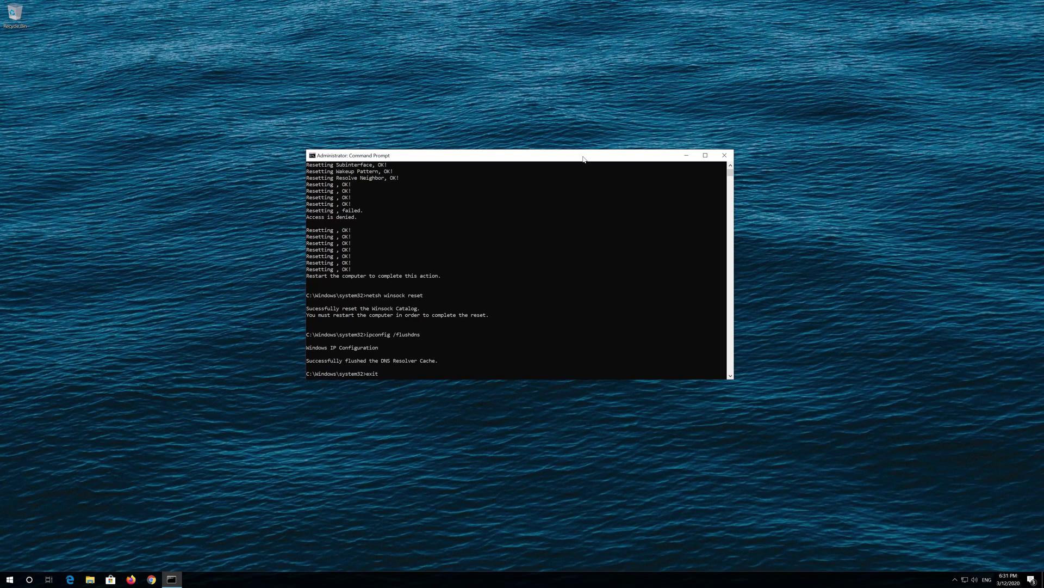
type("exit")
key("Return")
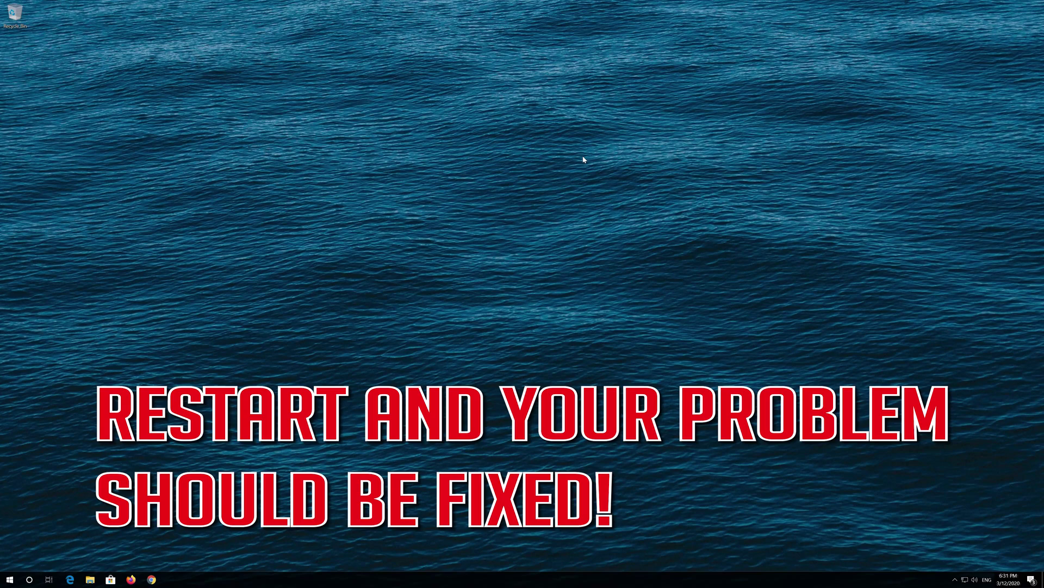
Restart the PC via Start > Power > Restart, then open Windows Settings after reboot
left_click(10, 579)
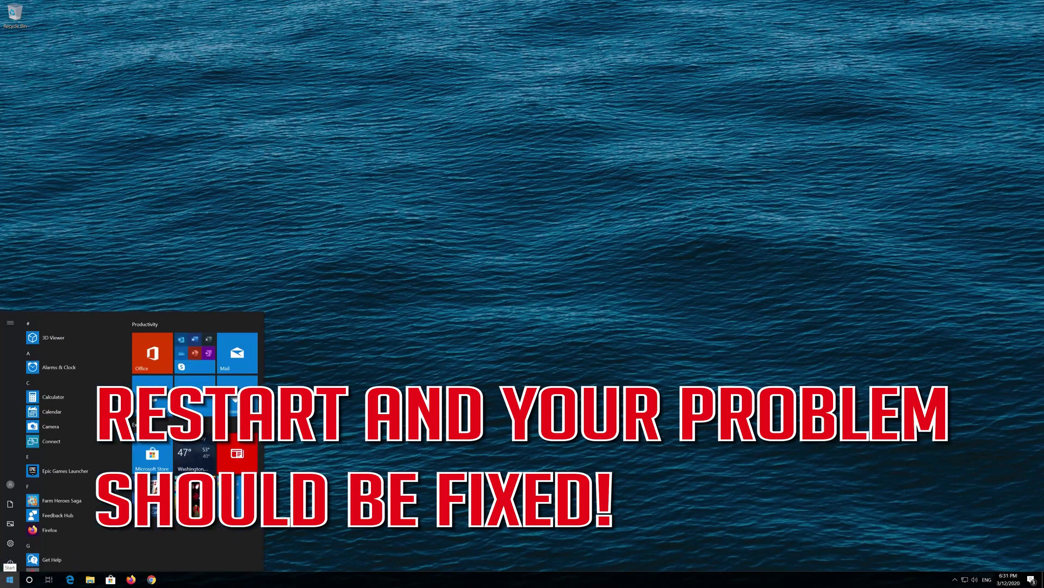
left_click(7, 565)
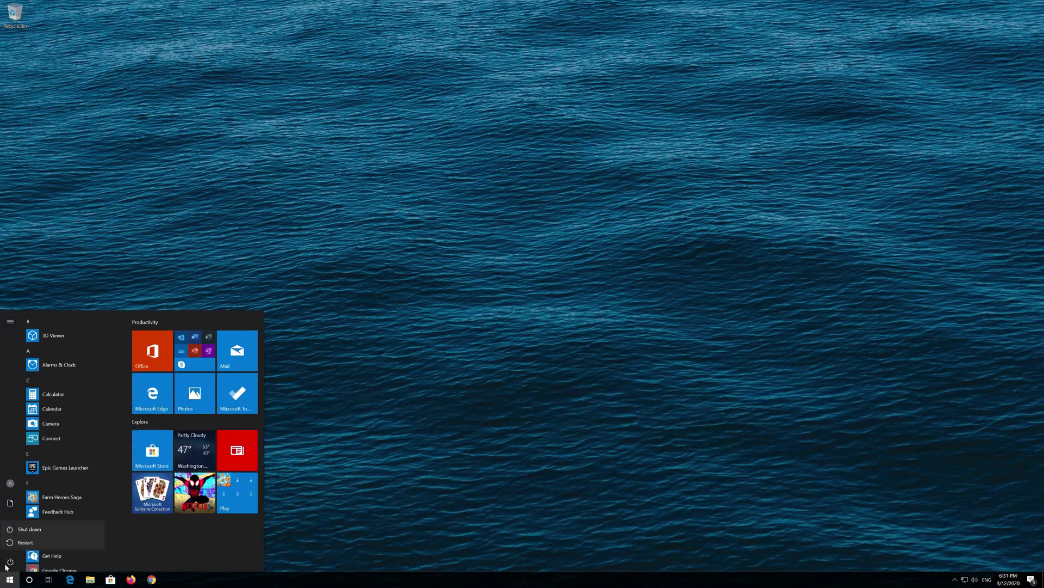
left_click(26, 540)
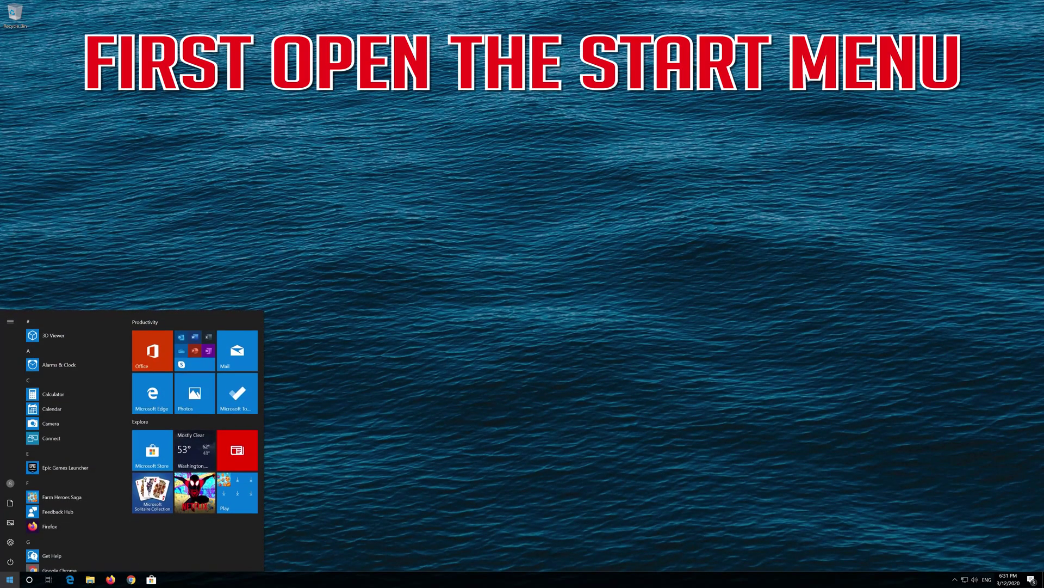
mouse_move(10, 542)
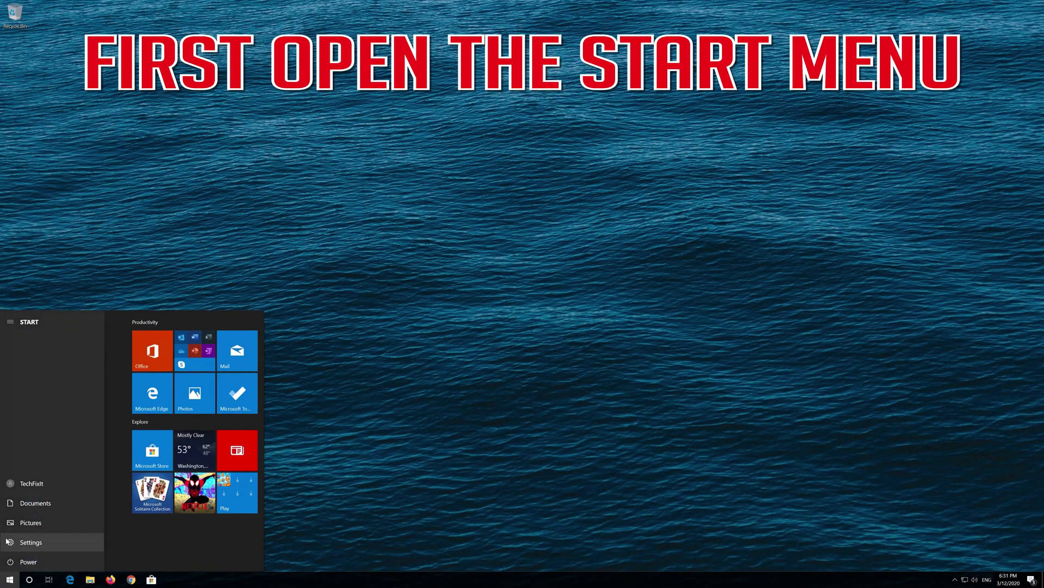
left_click(33, 543)
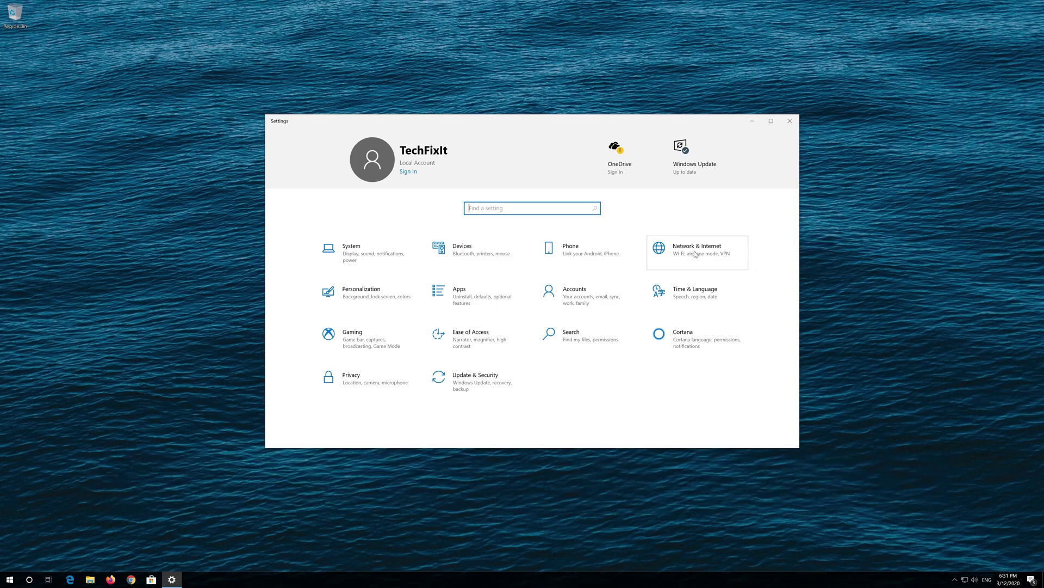
Go to Network & Internet and open Network reset from the bottom of the Status page
left_click(695, 254)
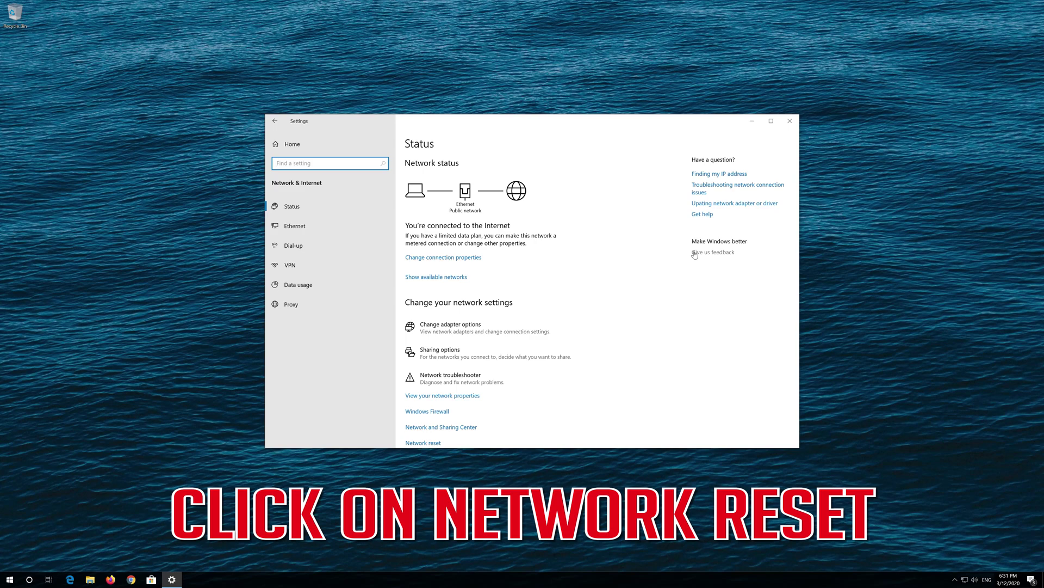
scroll(505, 299, "down", 1)
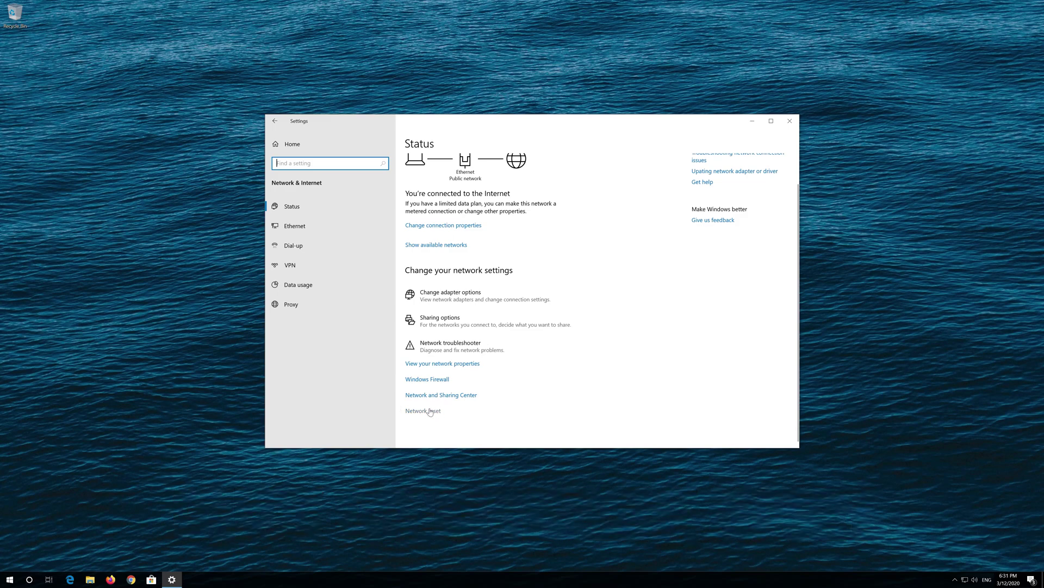
left_click(430, 412)
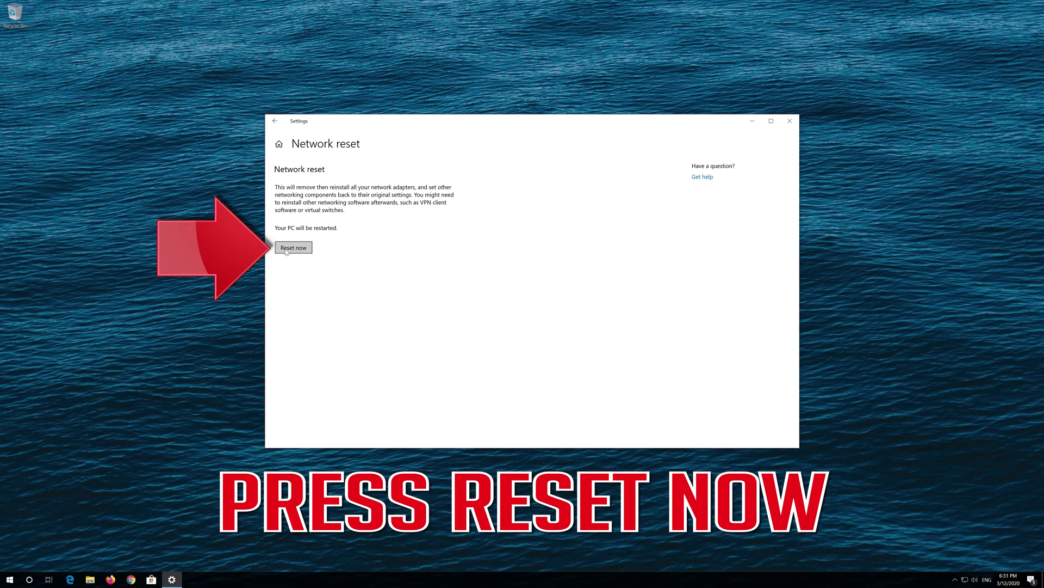
Choose Reset now on the Network reset page and confirm with Yes
left_click(293, 247)
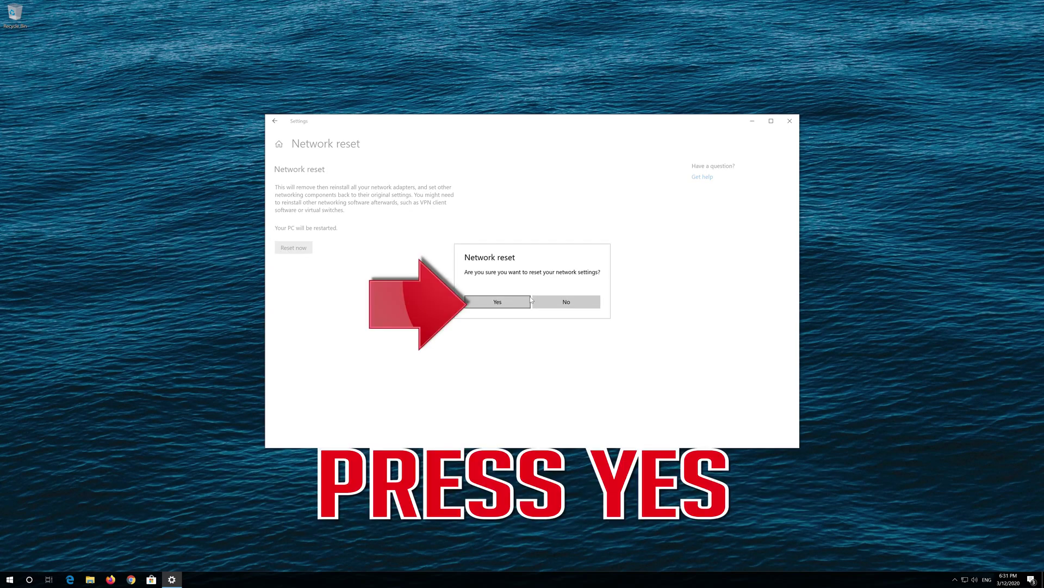
left_click(497, 302)
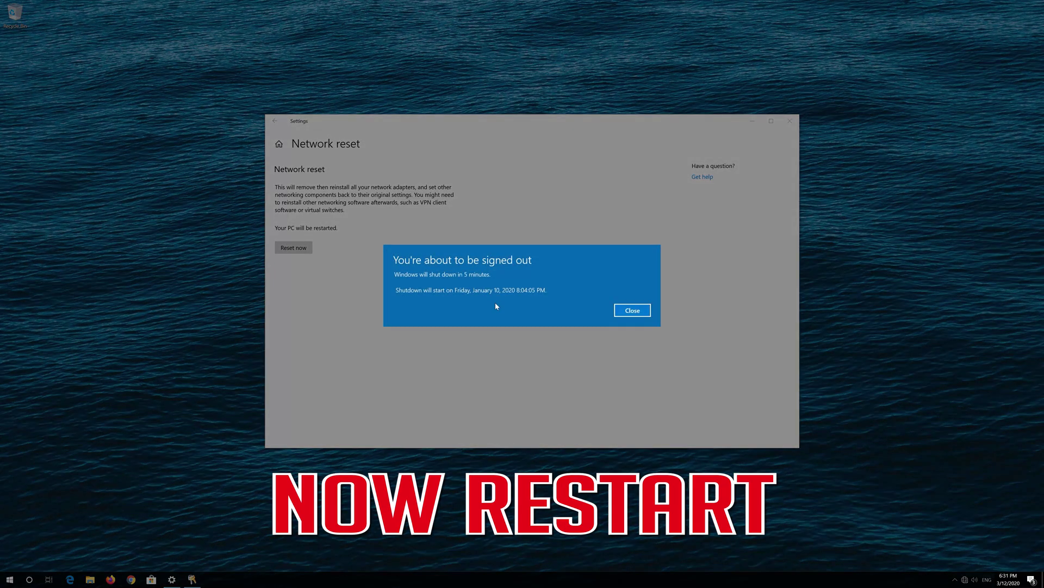